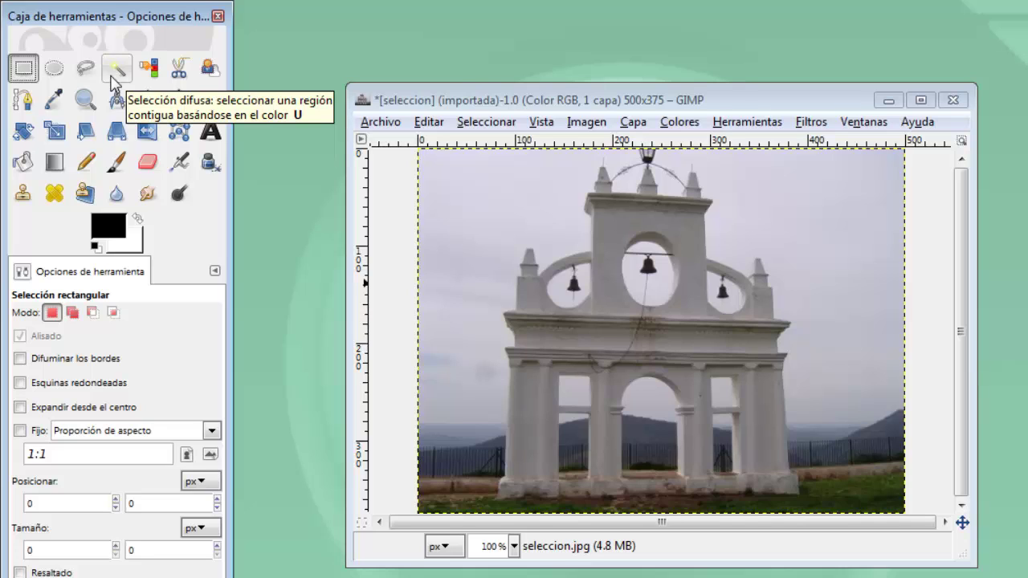
Step: Switch to the Fuzzy Select (magic wand) tool to pick contiguous areas of similar colour
click(113, 78)
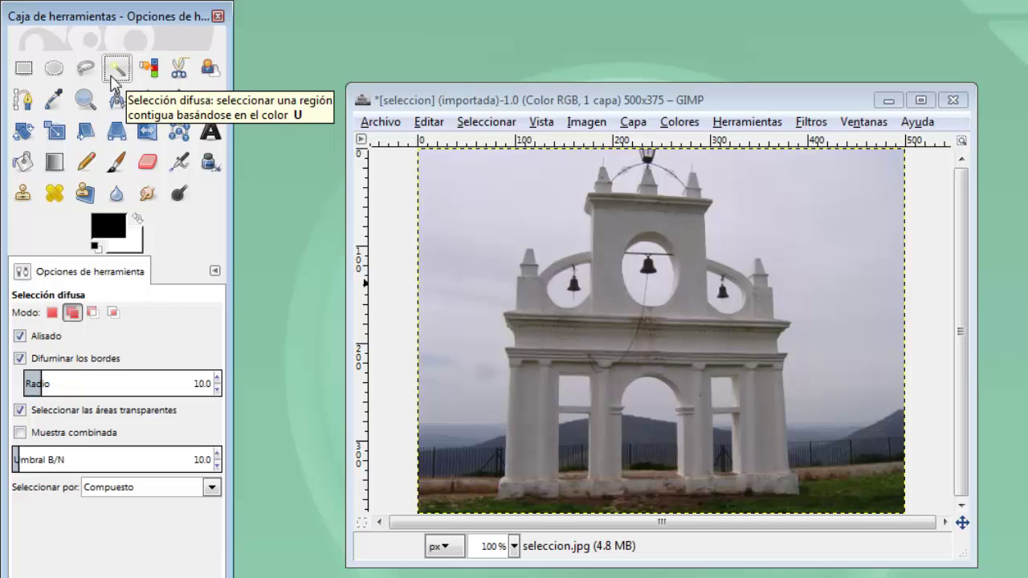
Step: Add sky patches at the upper left, right of the tower, and both edges into one selection
click(460, 215)
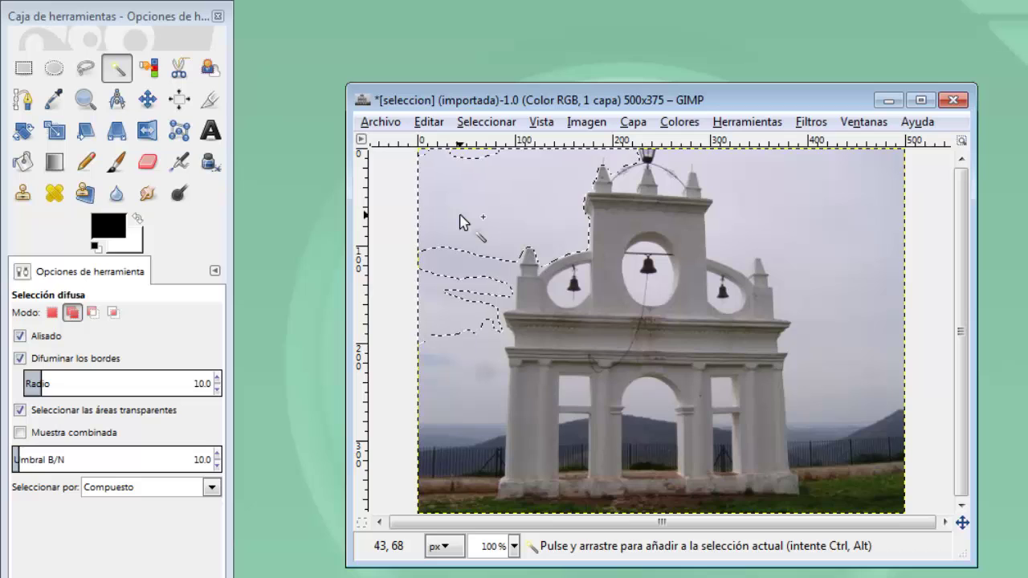
click(818, 222)
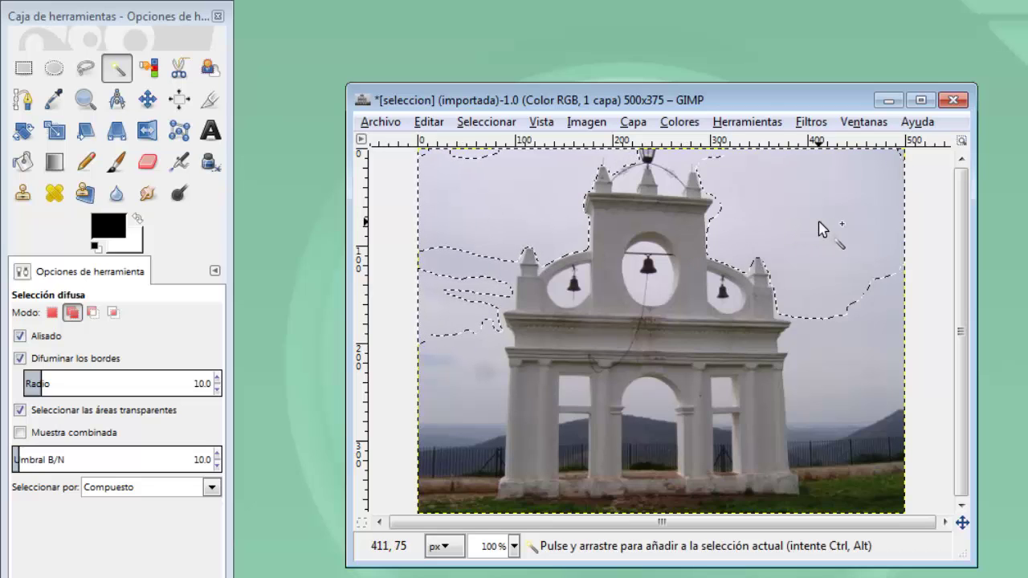
click(884, 426)
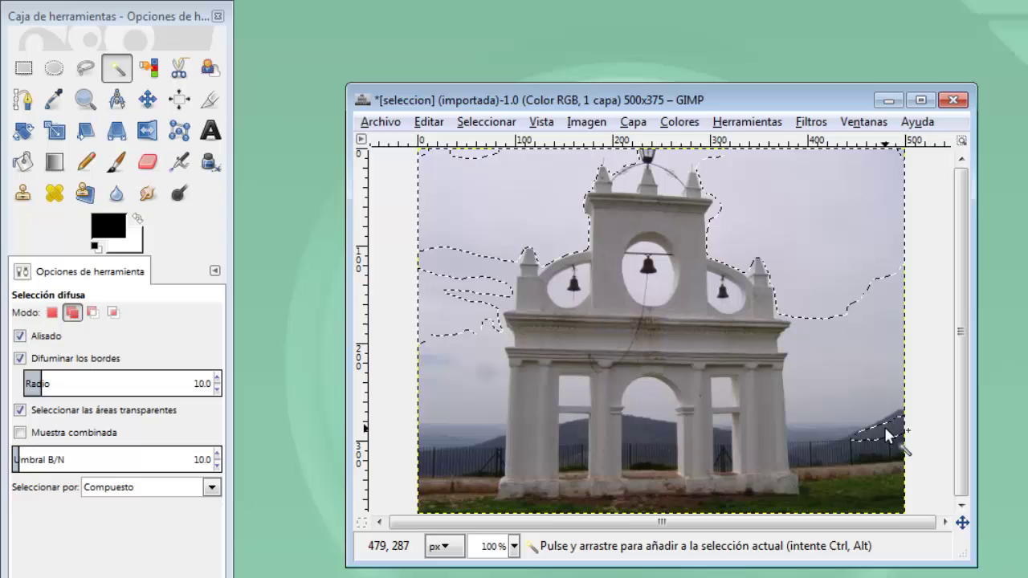
click(451, 423)
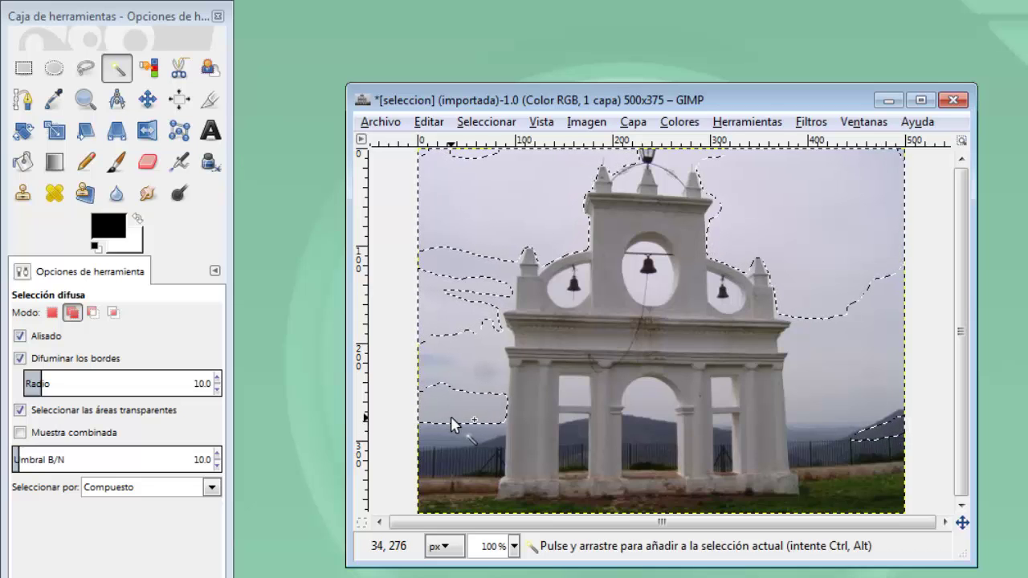
click(479, 363)
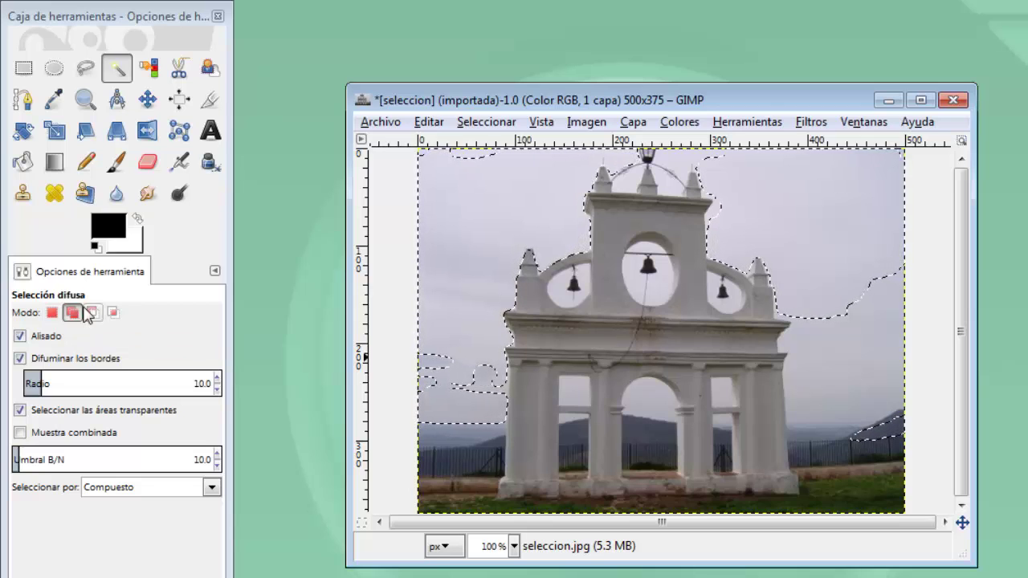
click(504, 118)
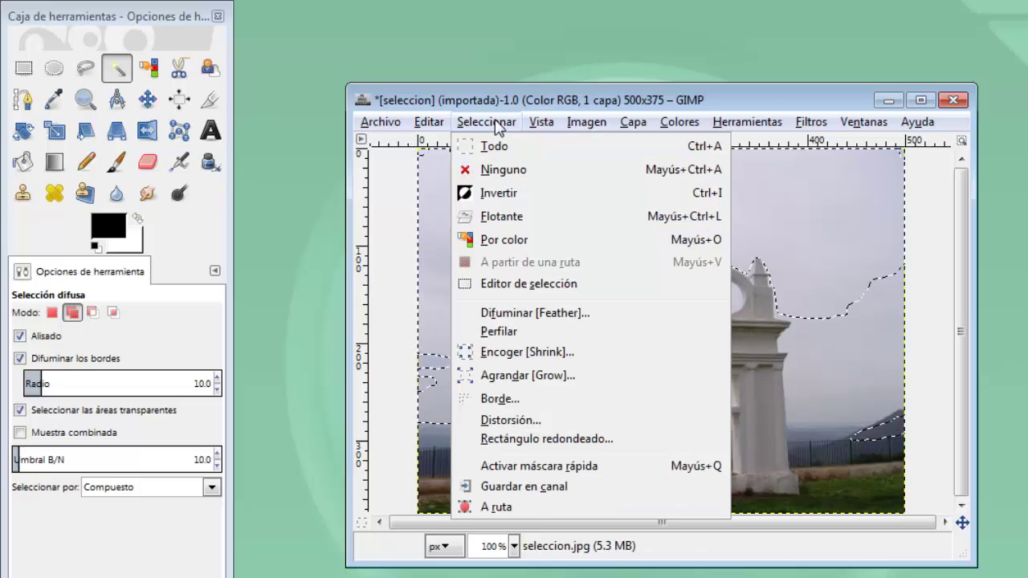
Step: Clear the earlier selection and fuzzy-select the upper-left sky
click(503, 175)
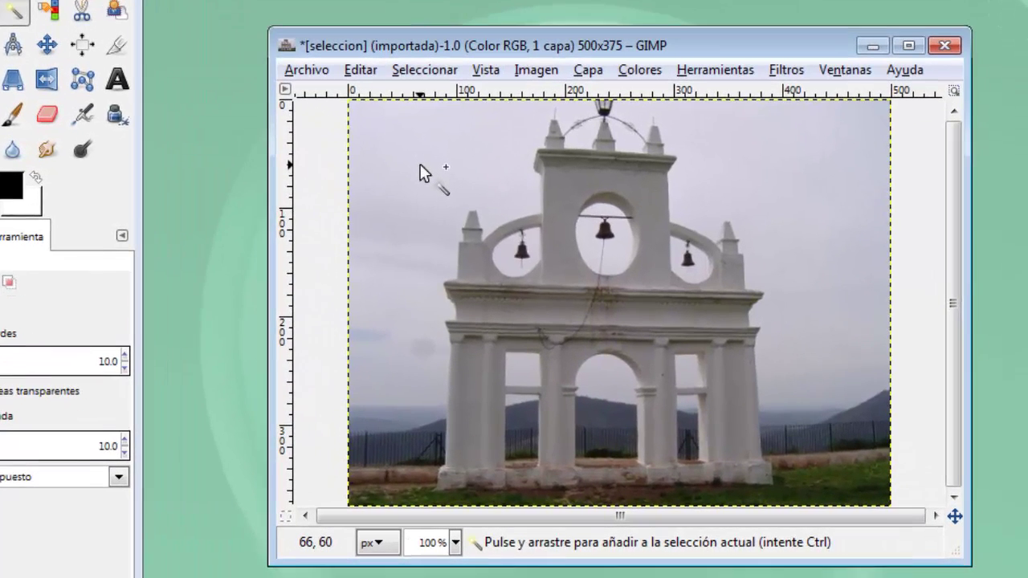
click(471, 197)
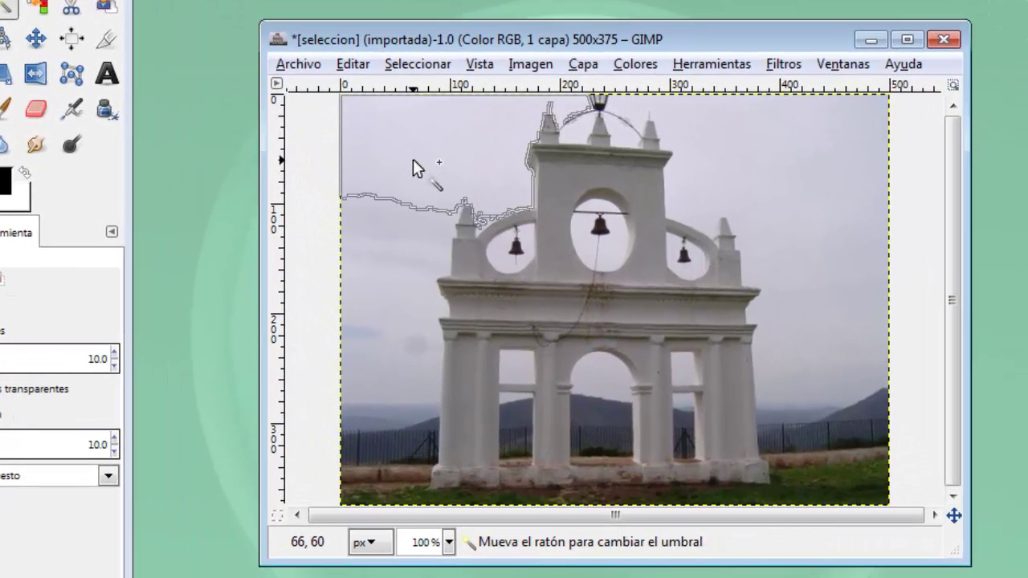
drag(414, 160, 414, 161)
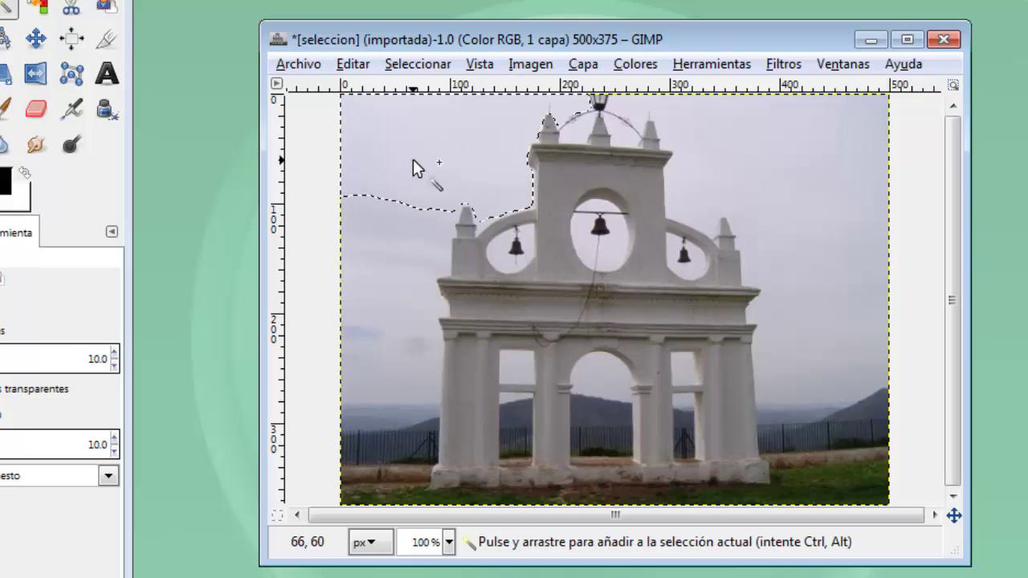
Step: Clear again and drag on the sky to raise the threshold to 63.5, outlining the arch
click(416, 64)
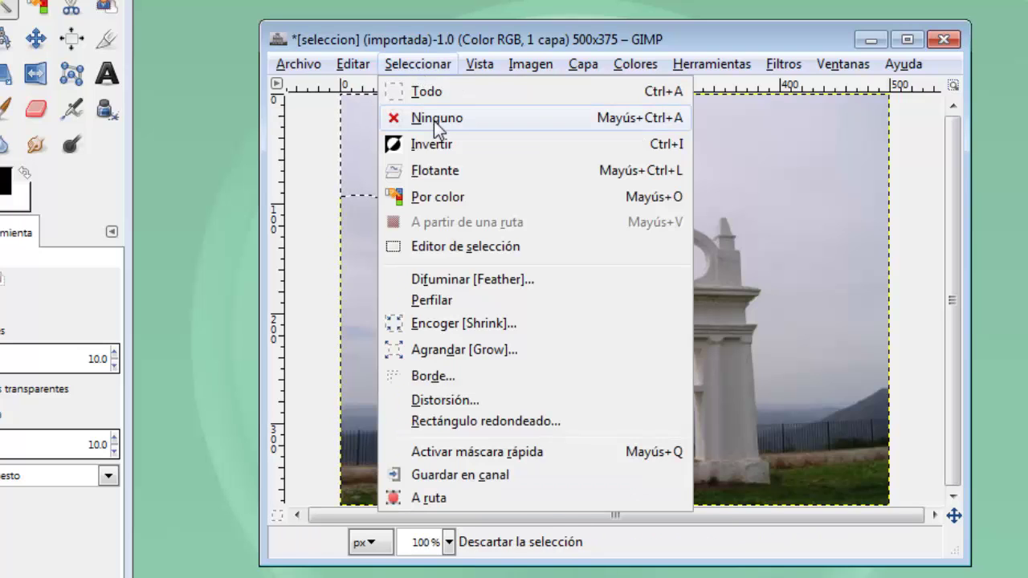
click(433, 120)
drag(410, 144, 397, 265)
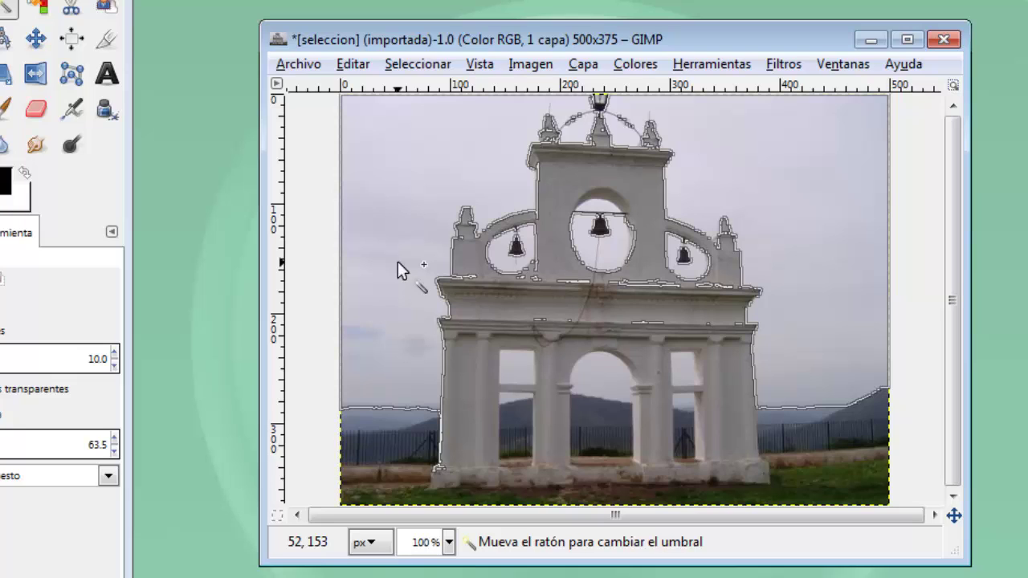
Step: Tune the threshold on the left sky, commit it, then add the right sky by dragging
drag(398, 261, 396, 232)
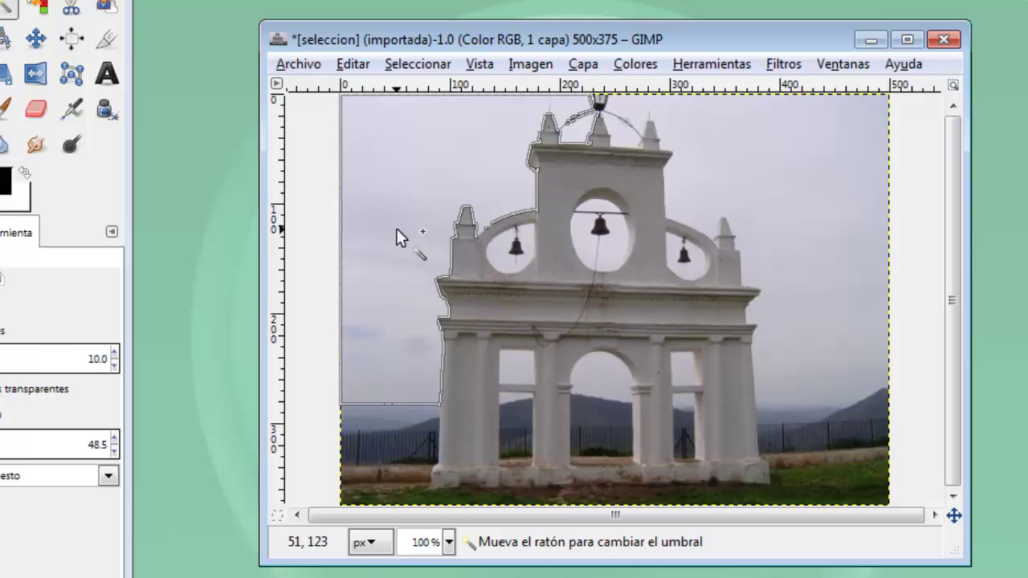
drag(396, 228, 395, 230)
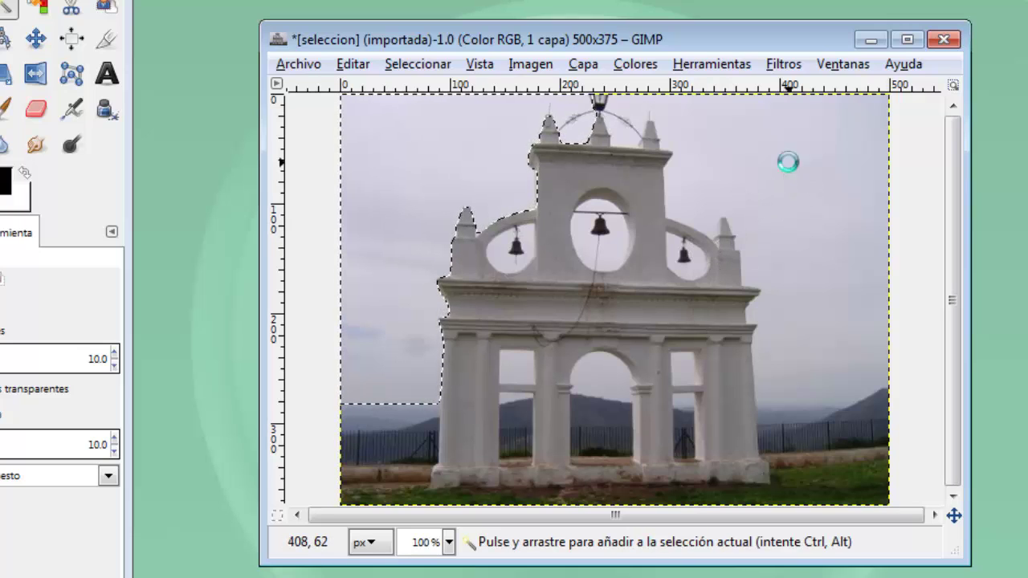
drag(788, 162, 801, 250)
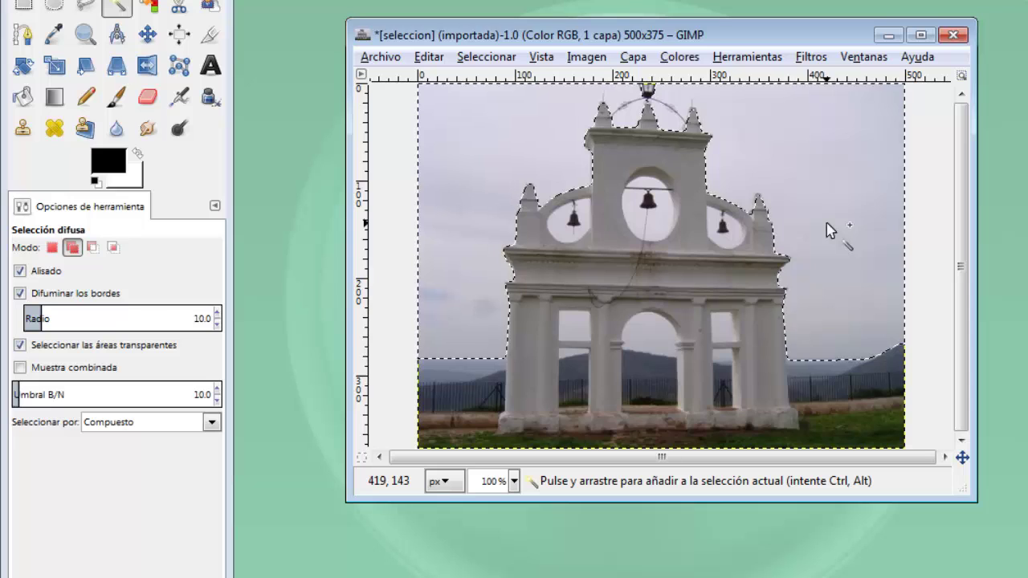
Step: Clear the selection, raise the Fuzzy Select threshold to 85, and select the sky around the arch
click(486, 56)
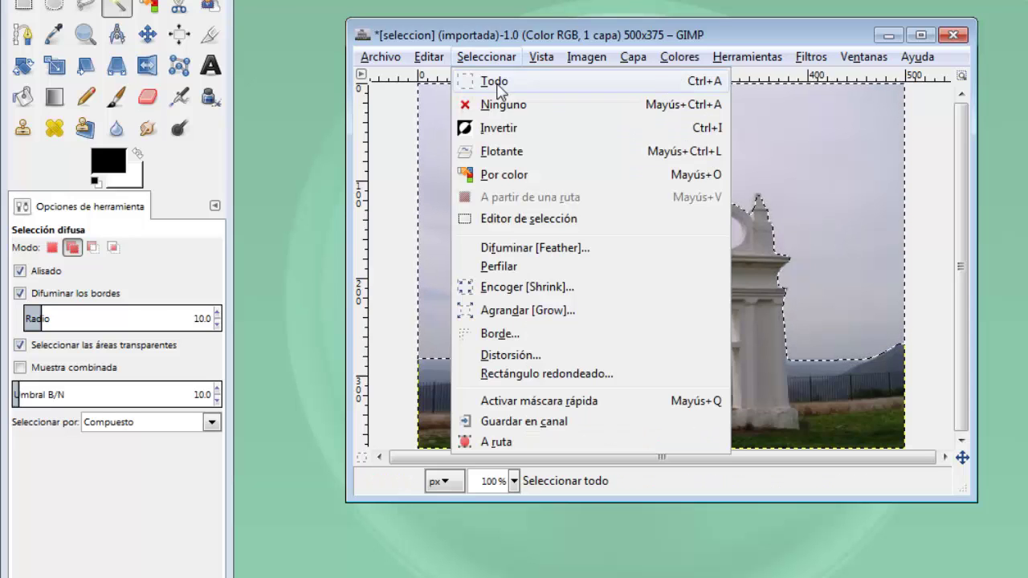
click(503, 105)
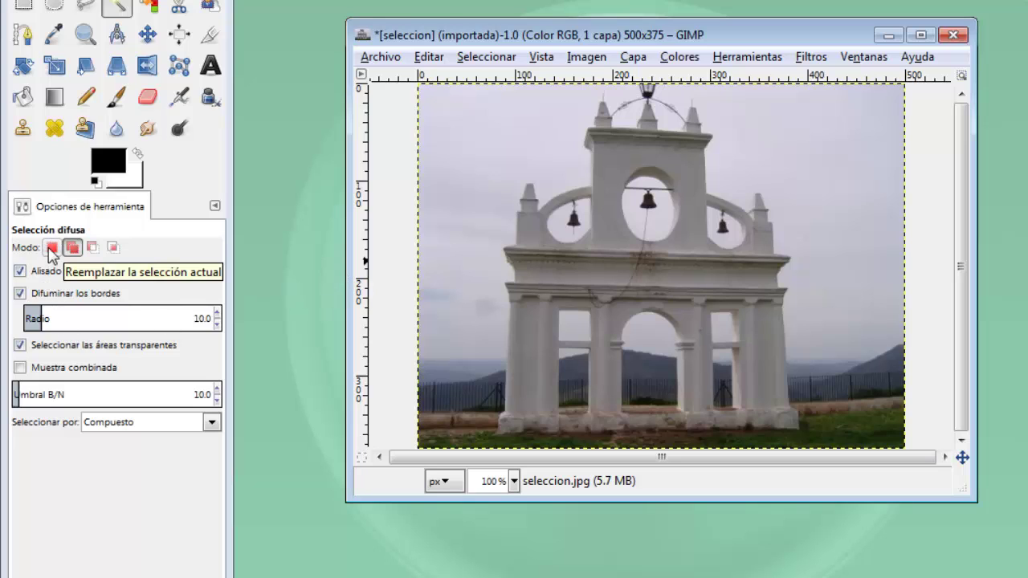
click(217, 390)
click(216, 390)
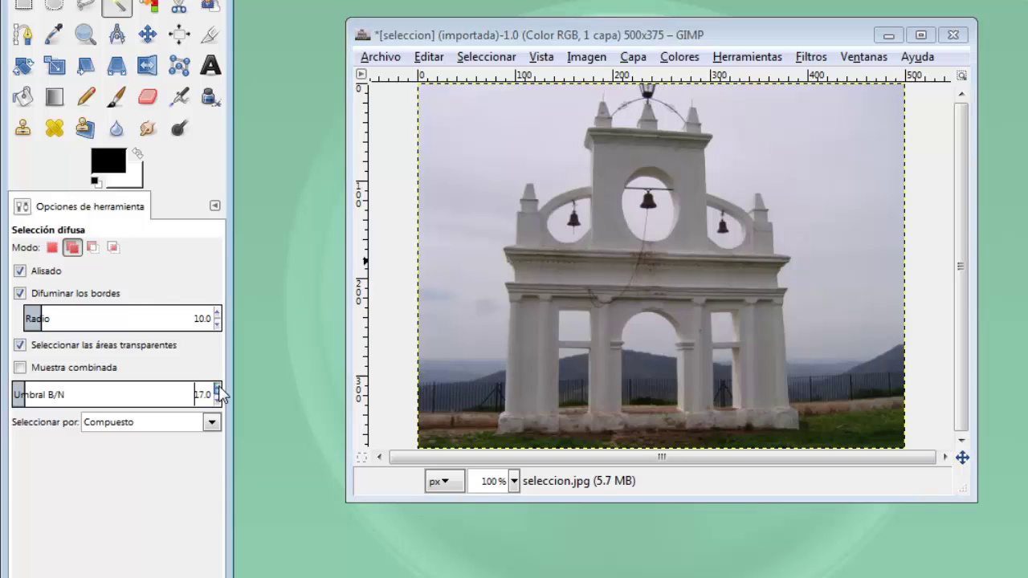
click(217, 389)
click(217, 389)
click(217, 389)
click(217, 390)
click(217, 390)
click(217, 389)
click(217, 389)
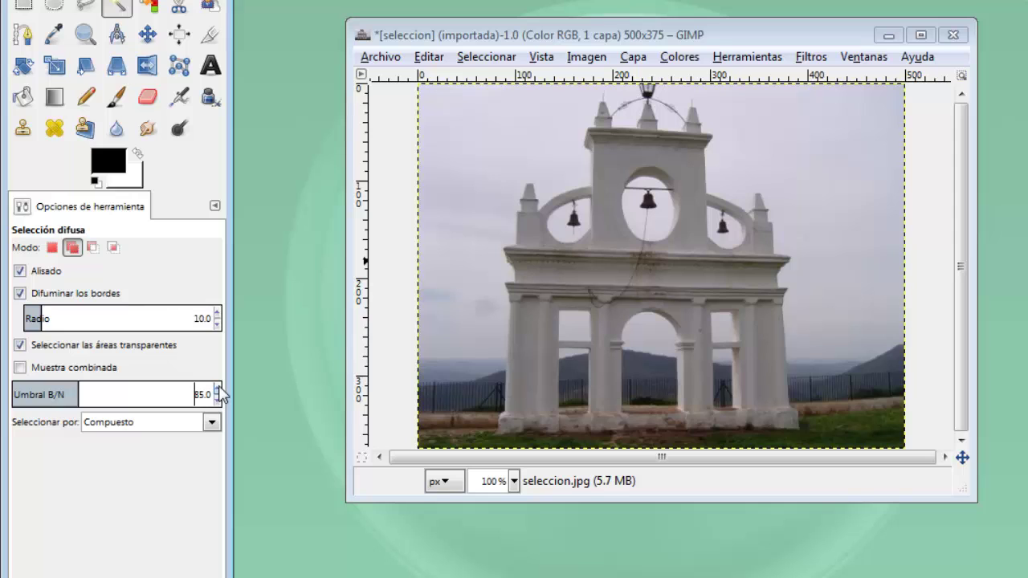
click(444, 181)
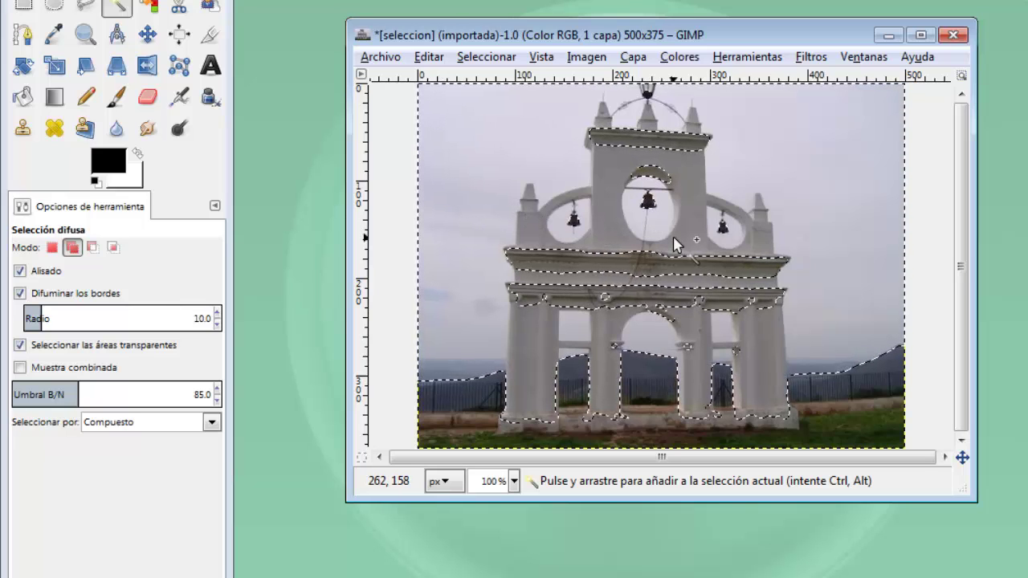
Step: Clear the selection, drop the threshold to 6, and select only the upper-left sky patch
click(482, 57)
click(486, 105)
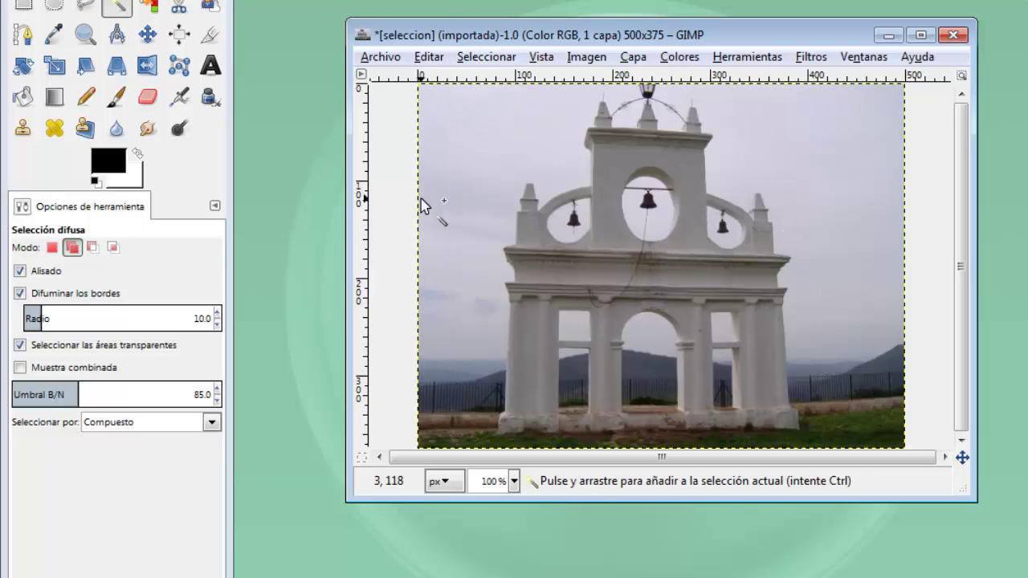
click(217, 400)
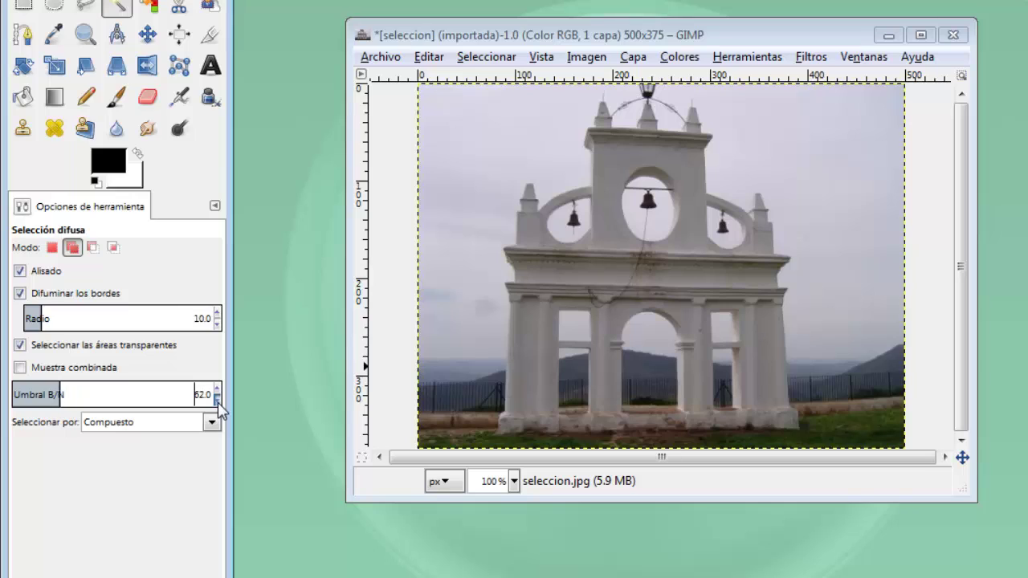
drag(216, 400, 218, 406)
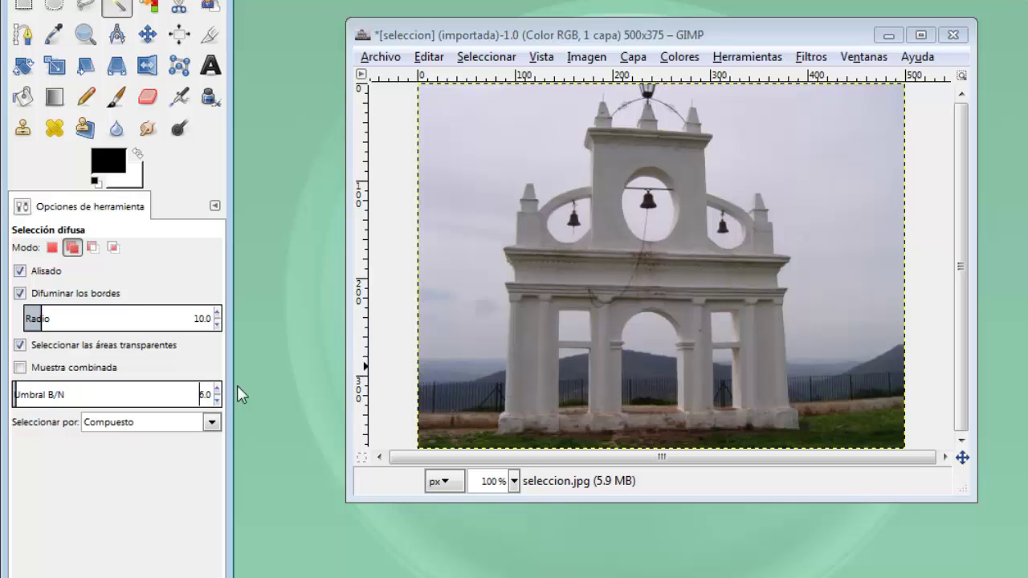
click(495, 149)
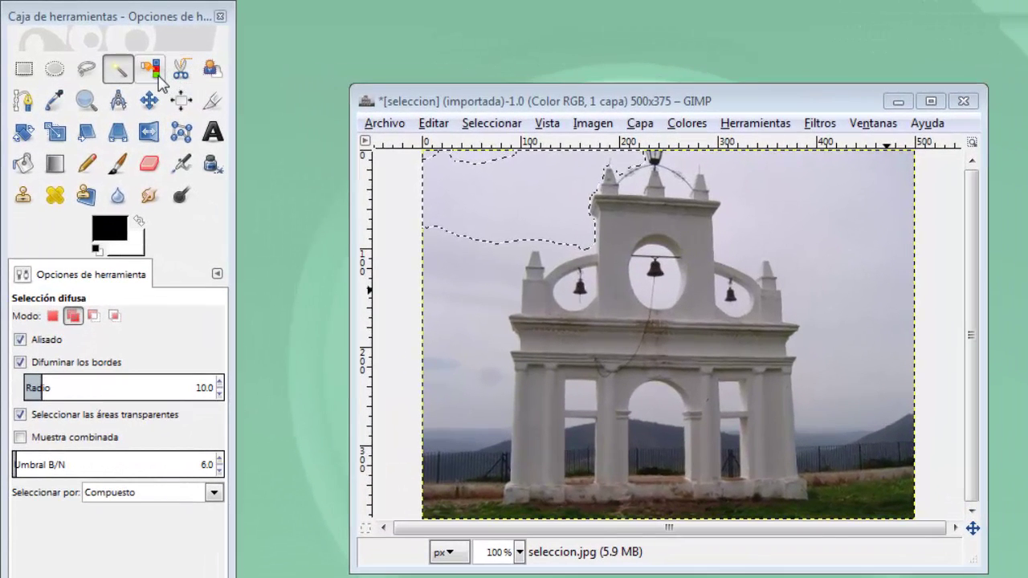
Step: Switch to Select by Color at threshold 15 and clear the existing sky selection
click(159, 72)
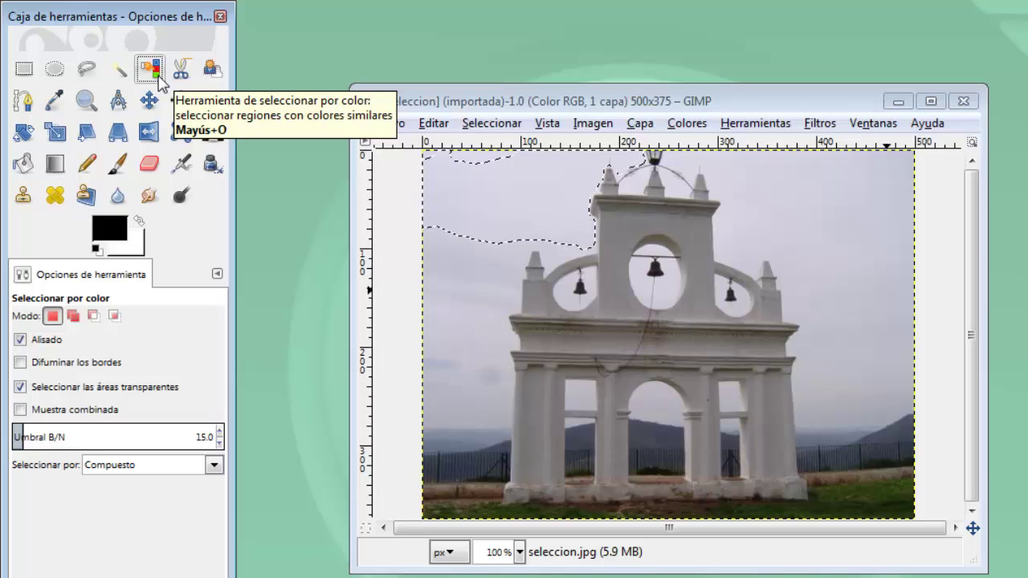
click(486, 123)
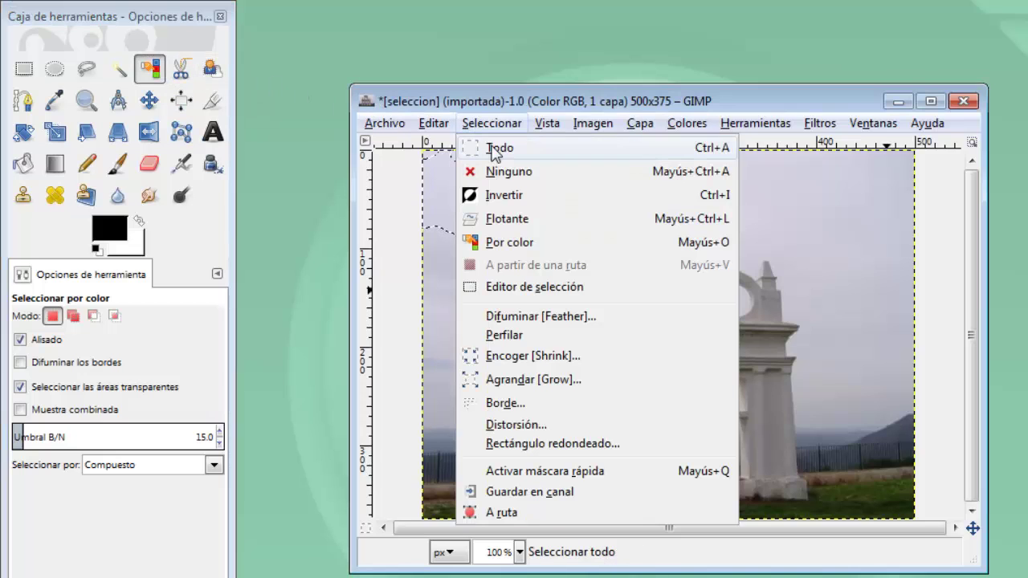
click(506, 173)
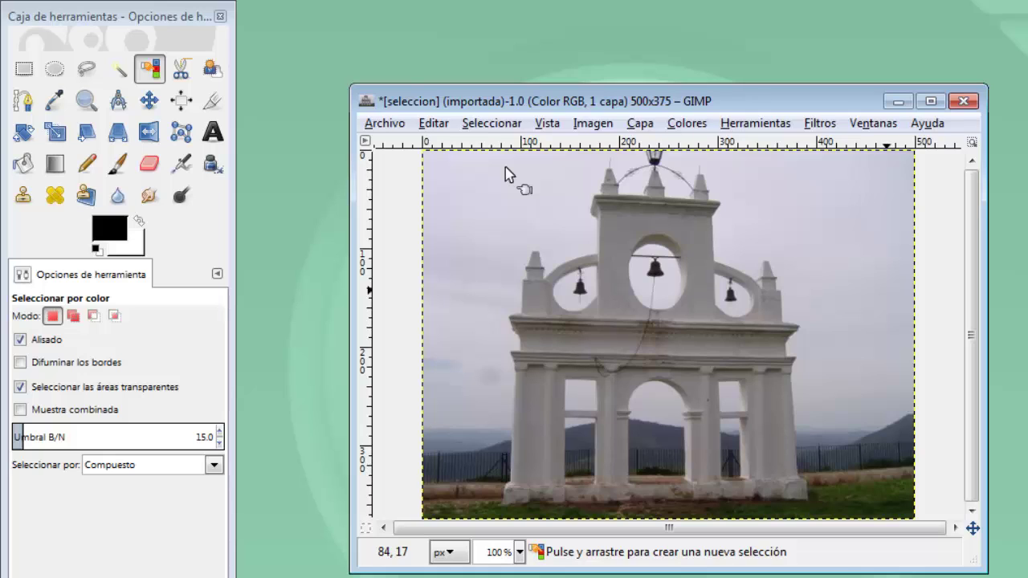
click(118, 69)
click(454, 240)
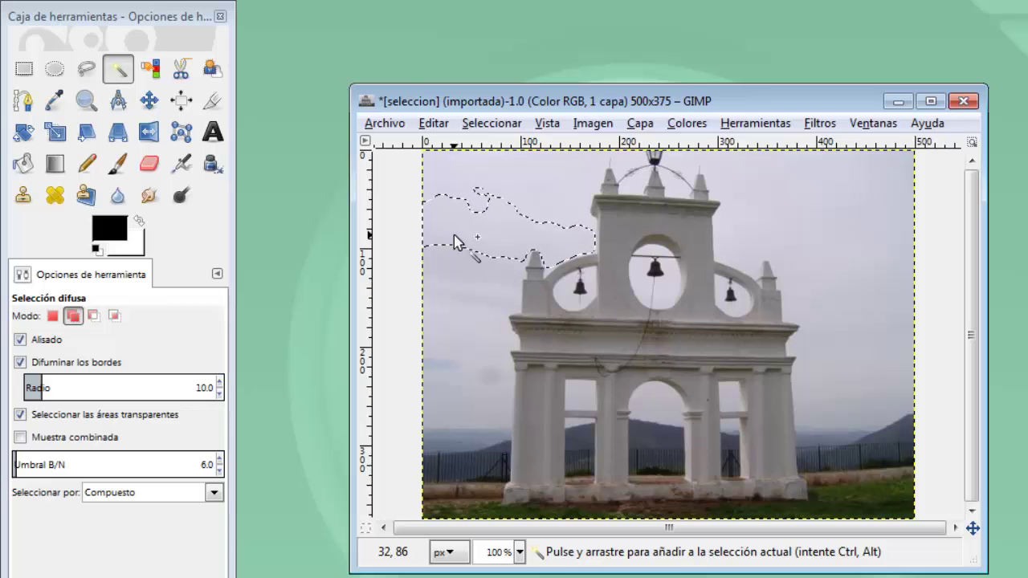
drag(470, 316, 463, 171)
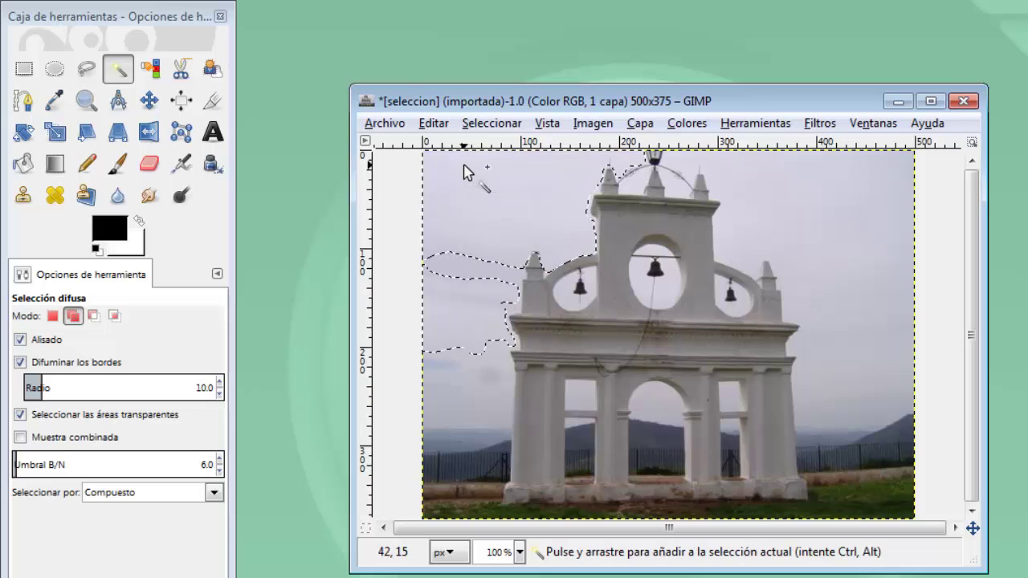
click(491, 123)
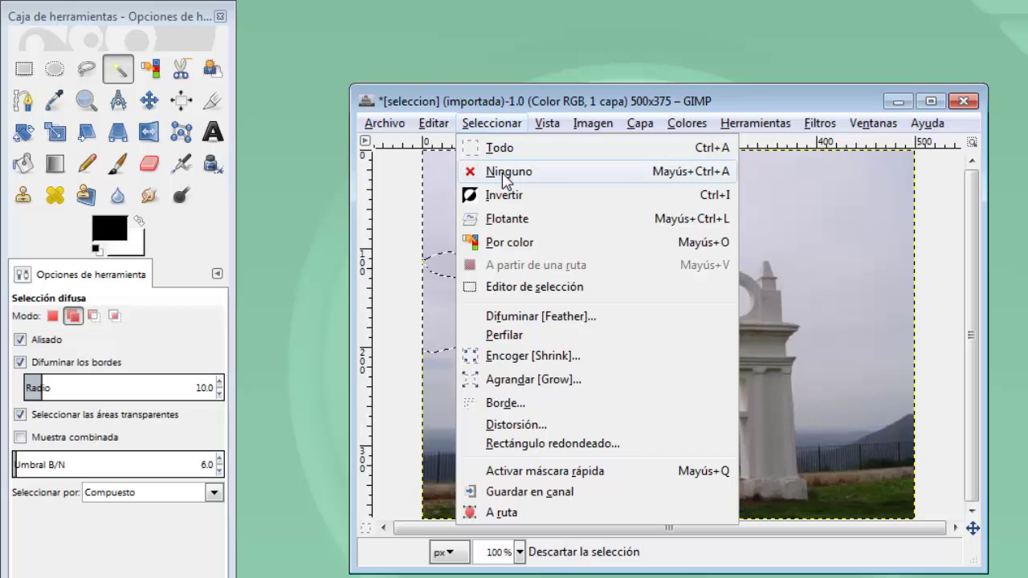
click(504, 172)
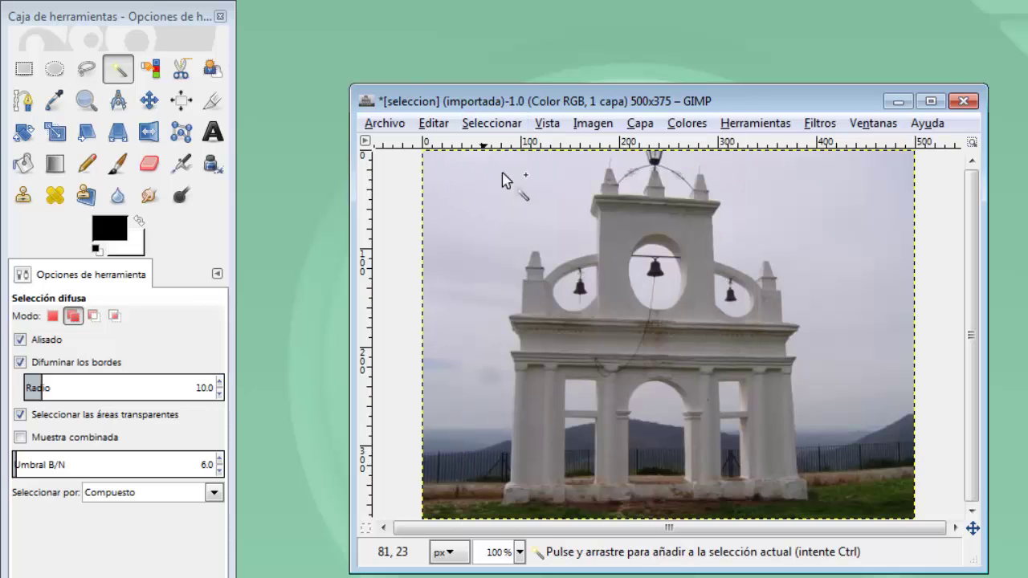
click(150, 72)
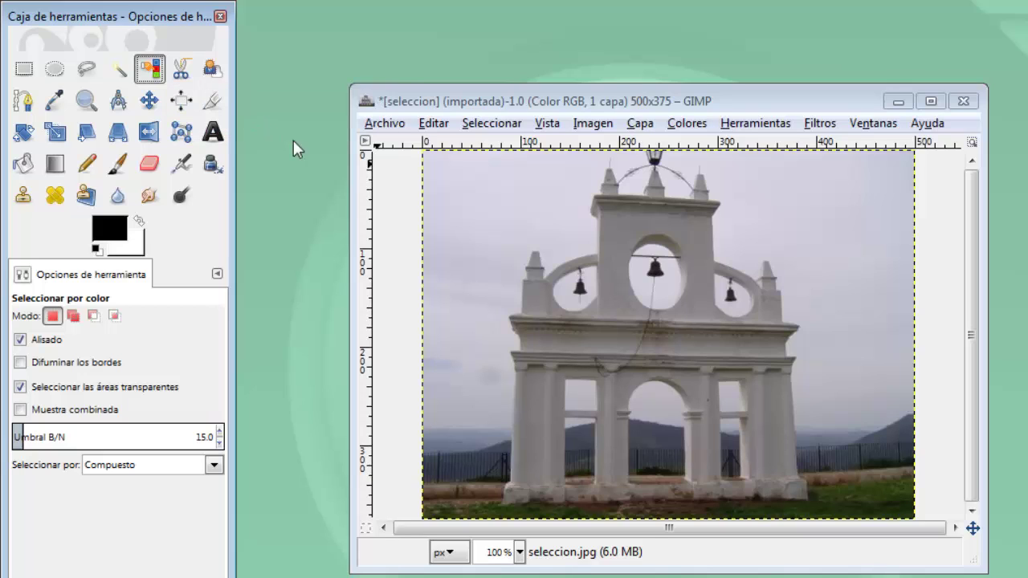
click(474, 211)
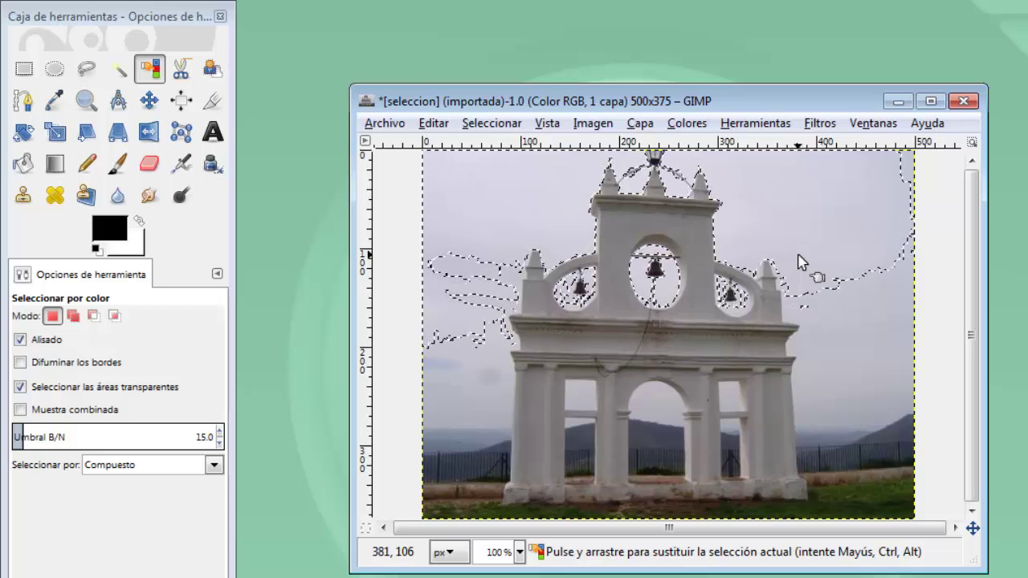
click(491, 123)
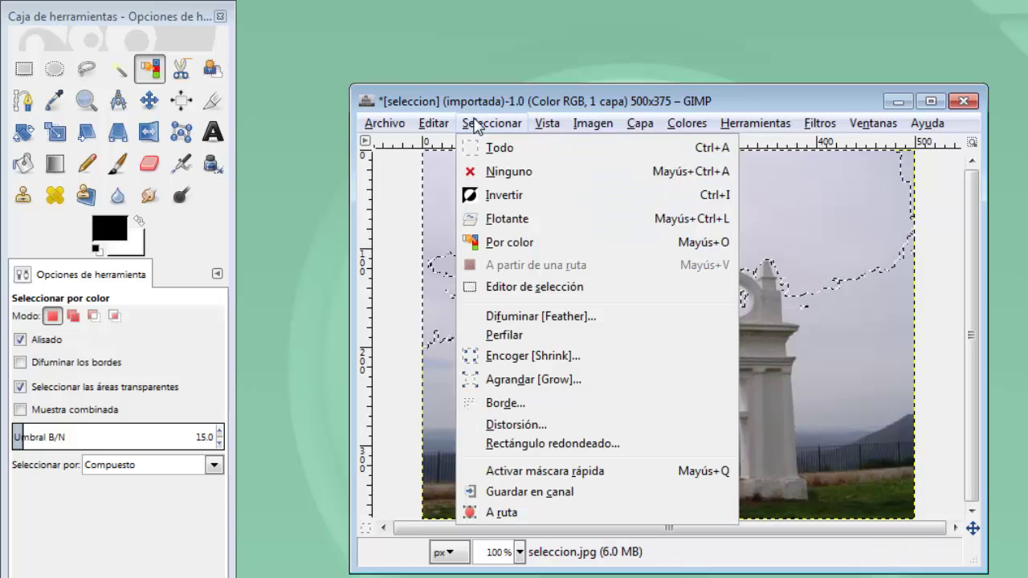
click(502, 172)
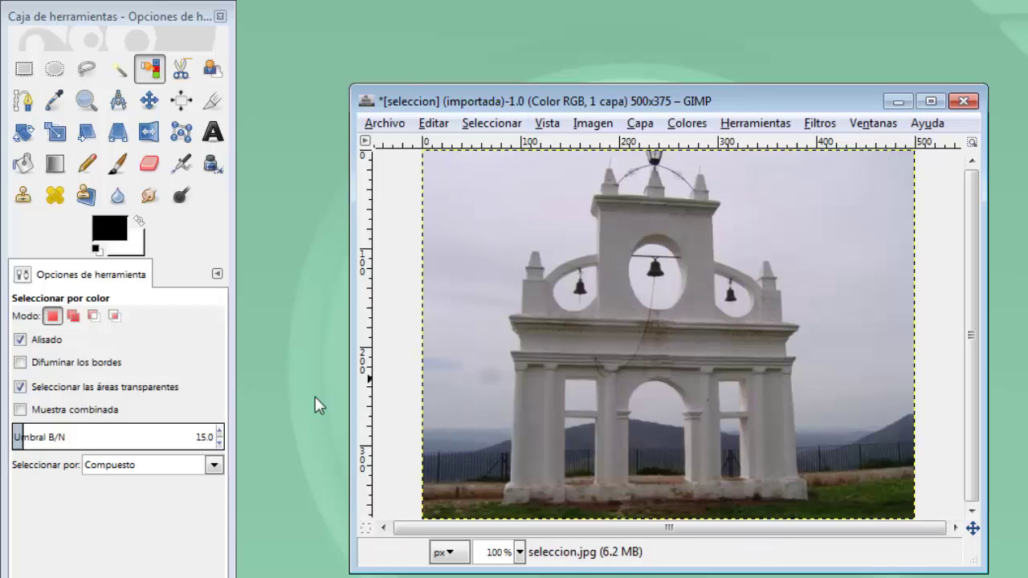
Step: Raise the Select by Color threshold to 45 and select the sky around the arch and its openings
click(223, 434)
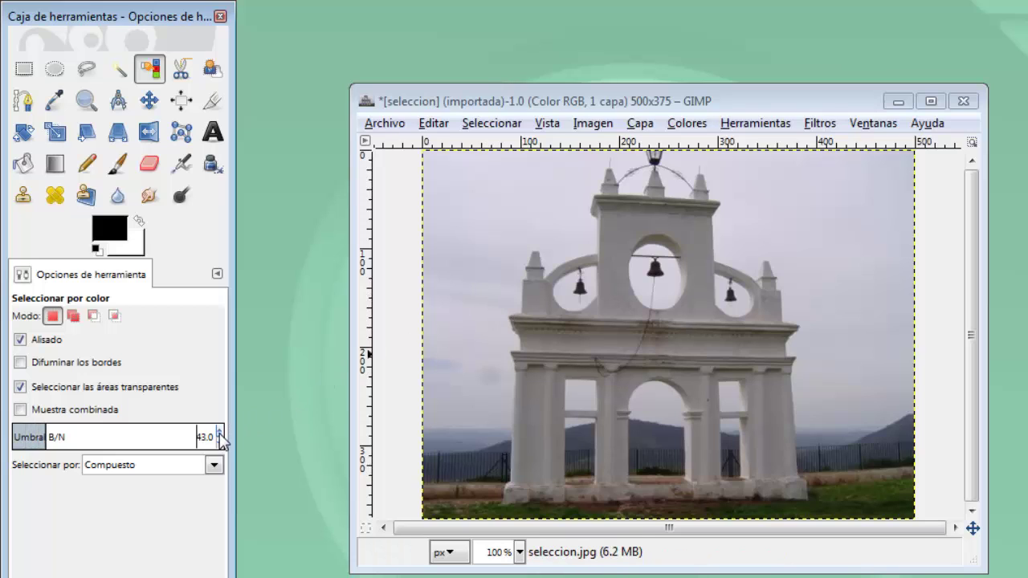
click(222, 434)
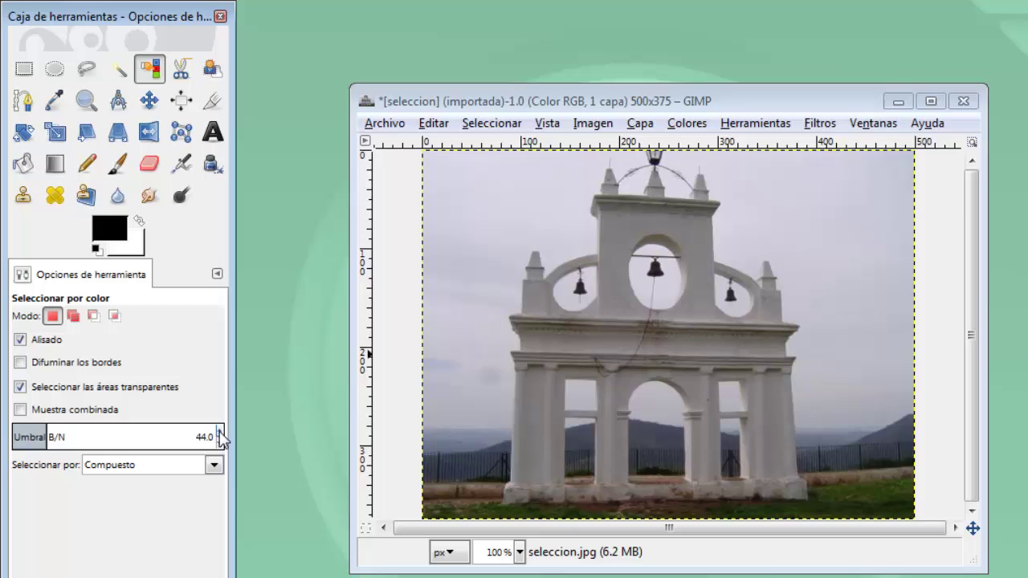
click(486, 259)
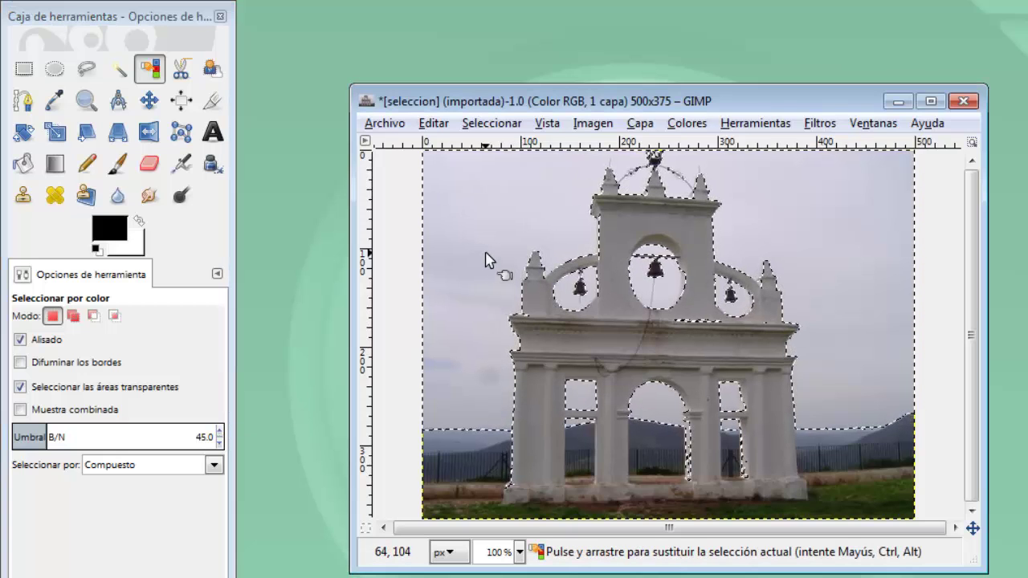